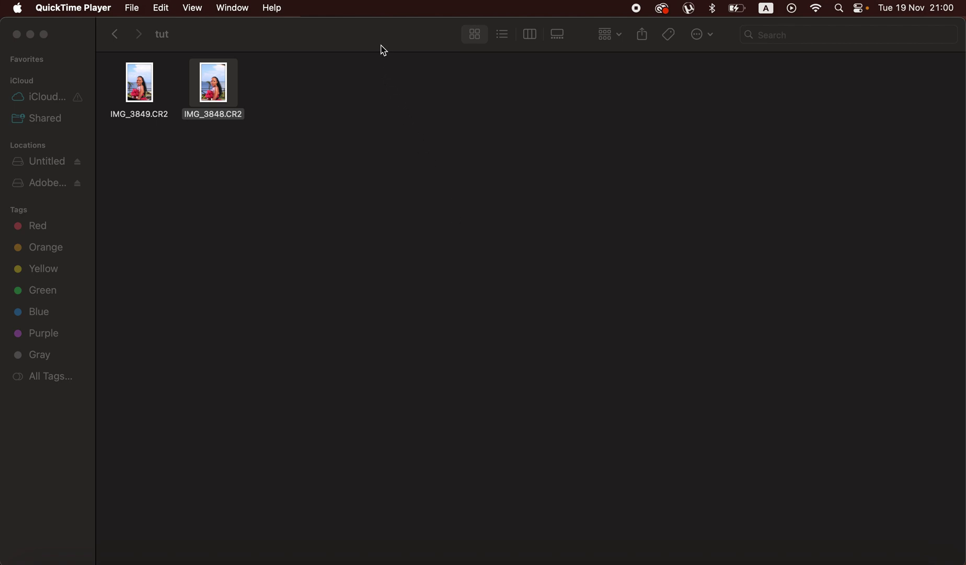
# Open the raw photo IMG_3848.CR2 from the tut folder in Adobe Photoshop 2025
pyautogui.click(370, 32)
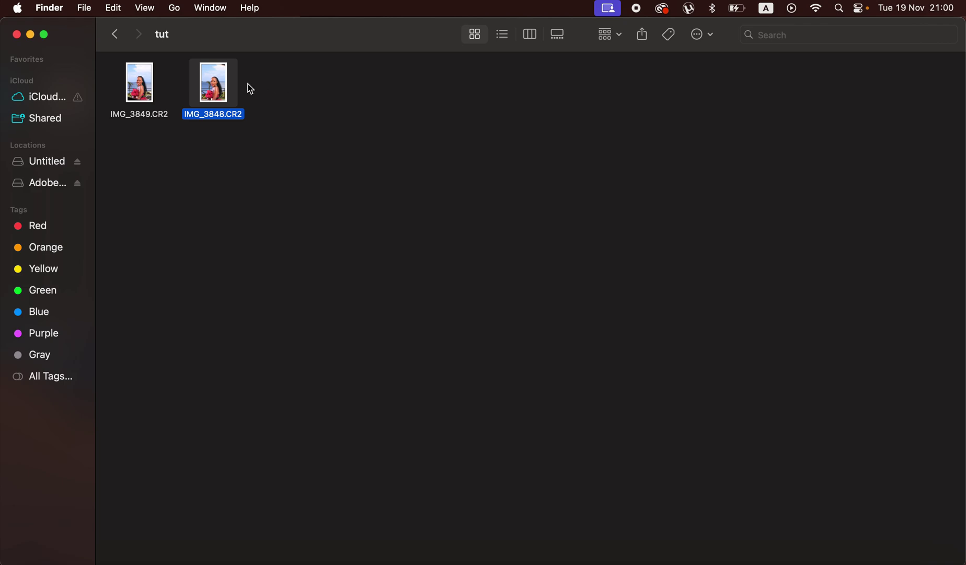
pyautogui.rightClick(219, 82)
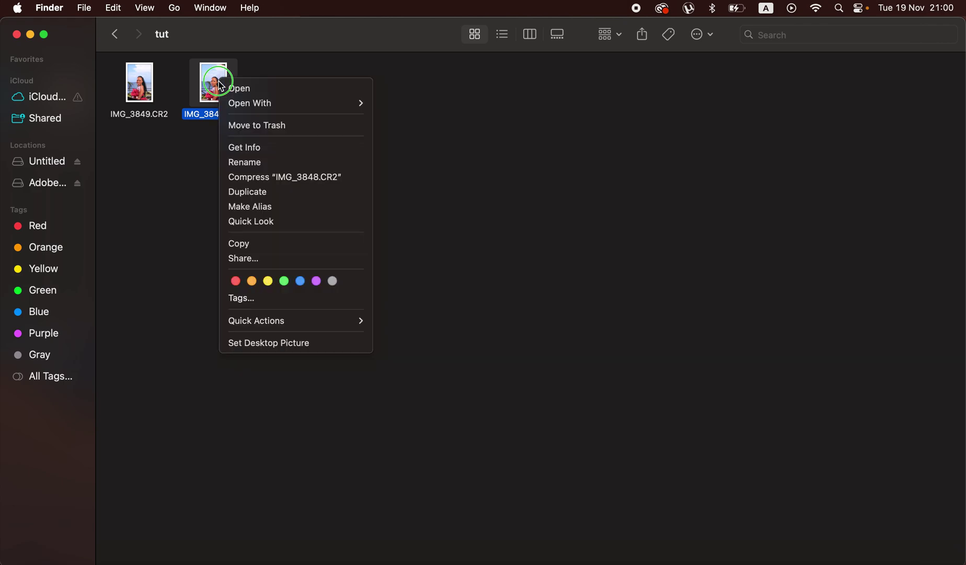
pyautogui.moveTo(239, 104)
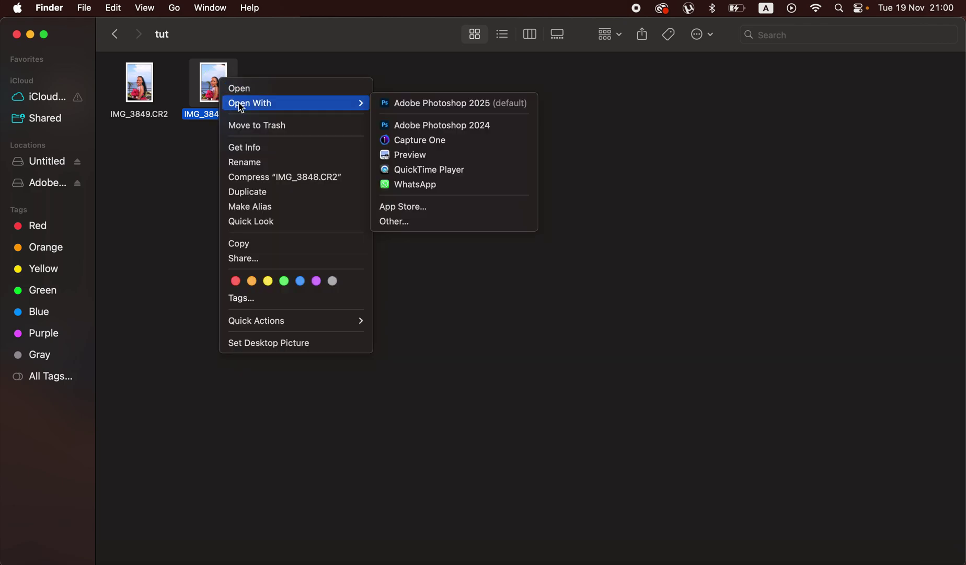
pyautogui.click(464, 104)
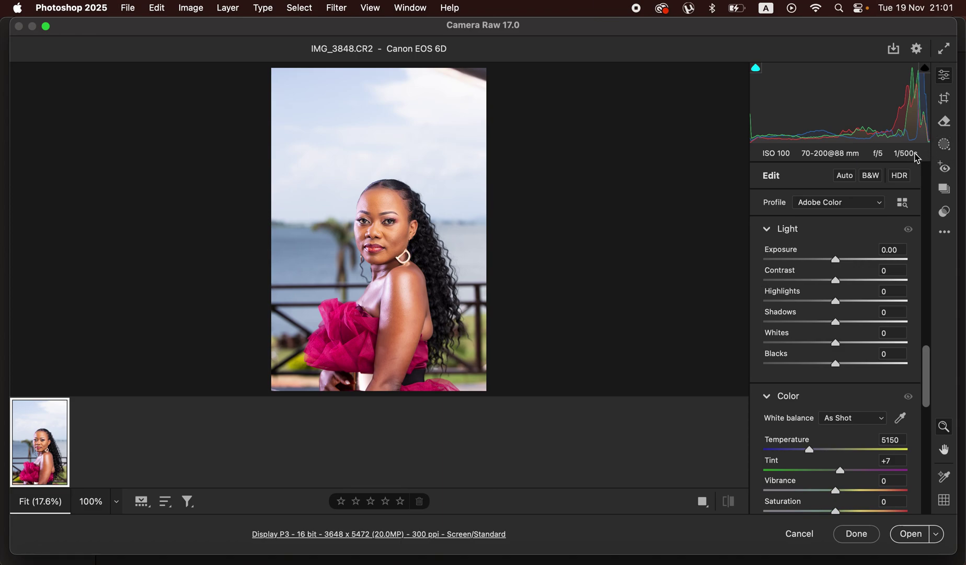
pyautogui.press('XF86MonBrightnessUp')
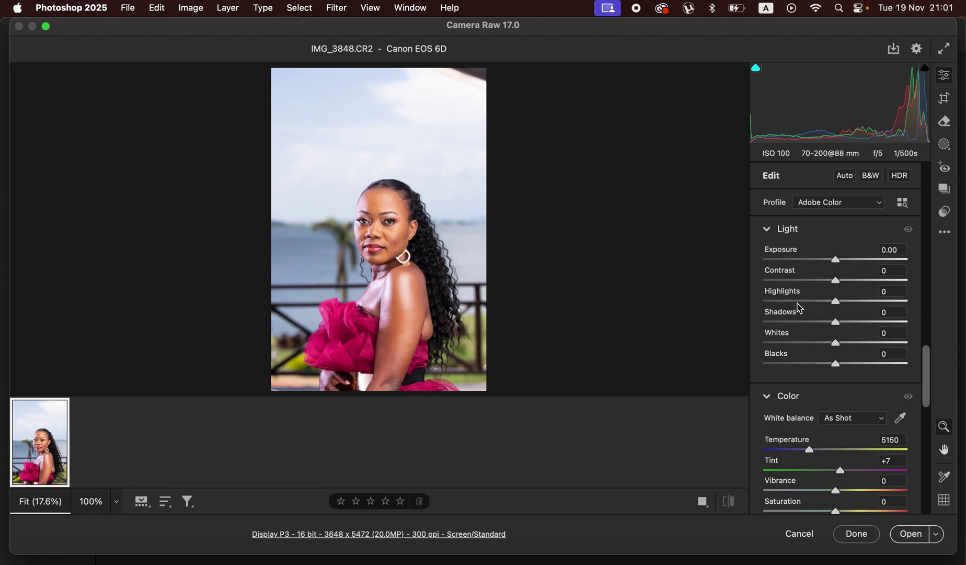
# Lower the photo's highlights and whites to -100 each and raise the contrast to +14
pyautogui.moveTo(800, 302); pyautogui.dragTo(756, 295)
pyautogui.moveTo(834, 344); pyautogui.dragTo(742, 330)
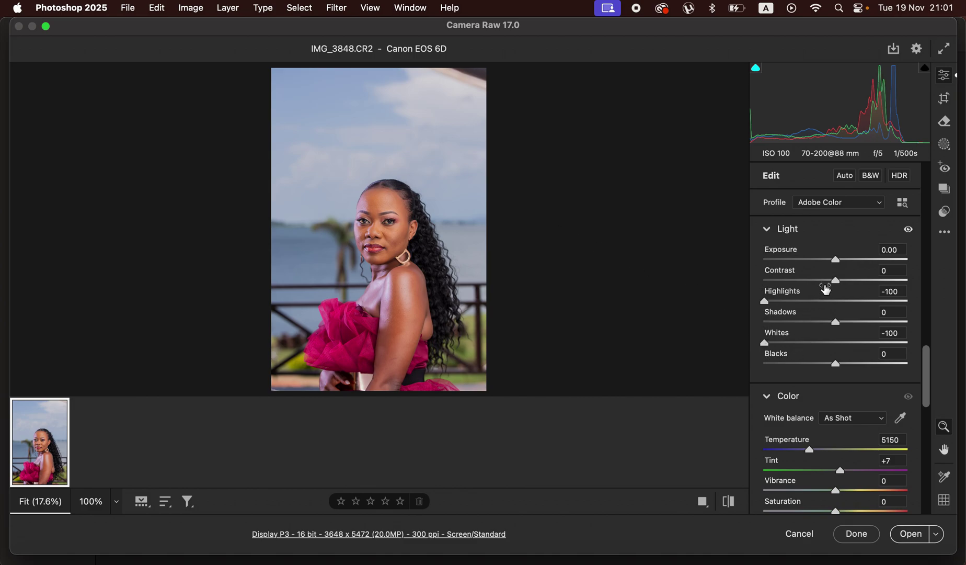
pyautogui.moveTo(839, 282); pyautogui.dragTo(846, 281)
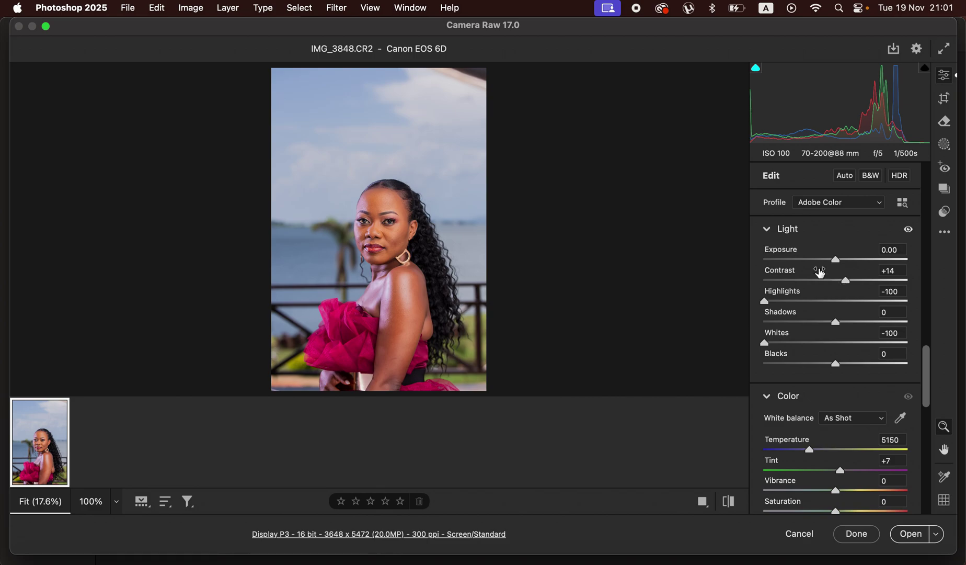
# Set the shadows to +7, the blacks to -29 and the exposure to -0.10
pyautogui.moveTo(820, 272)
pyautogui.moveTo(839, 322); pyautogui.dragTo(843, 325)
pyautogui.moveTo(835, 363); pyautogui.dragTo(810, 363)
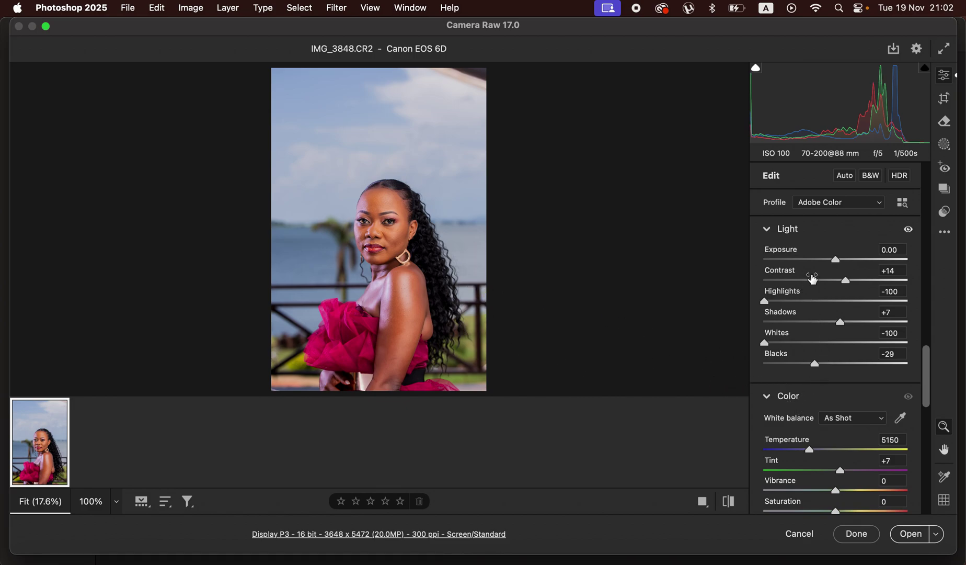
pyautogui.moveTo(836, 261); pyautogui.dragTo(834, 260)
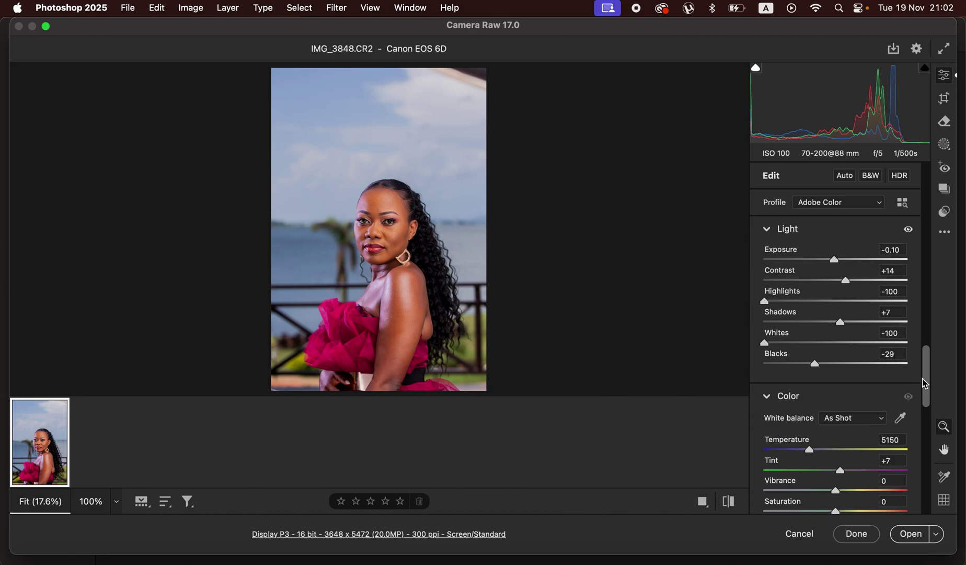
# Try shifting the Blues hue in the Color Mixer to -96 and +33, and reset it to 0
pyautogui.moveTo(928, 388); pyautogui.dragTo(934, 335)
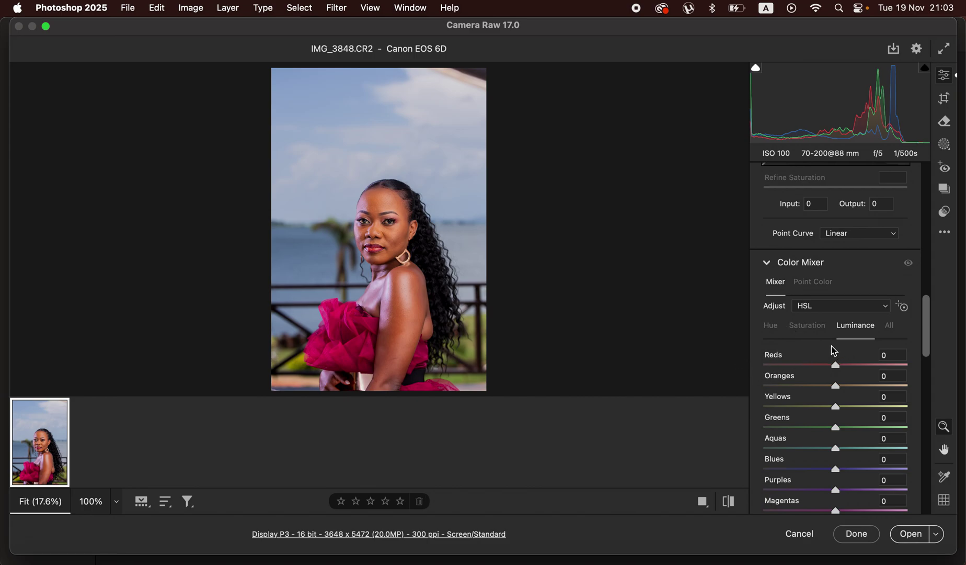
pyautogui.click(772, 325)
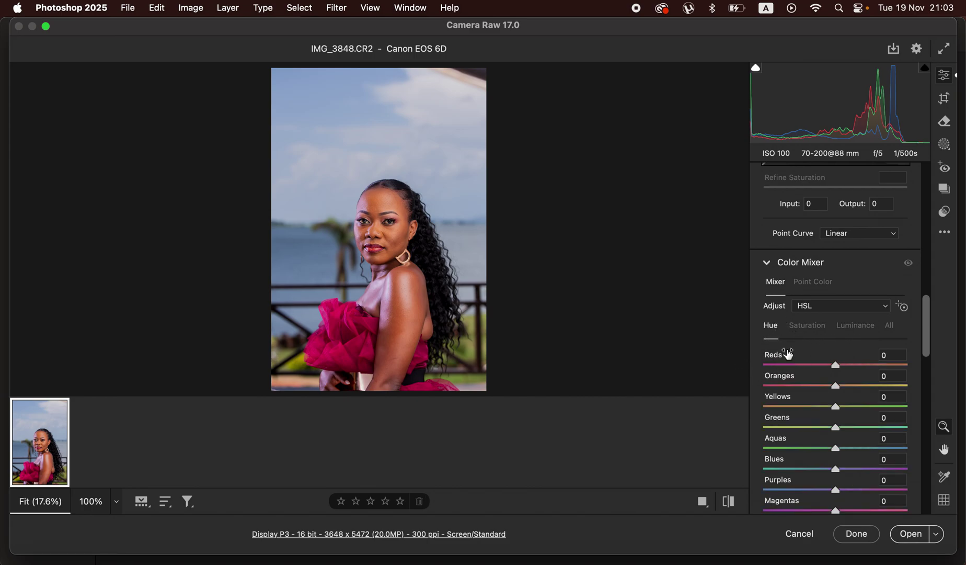
pyautogui.click(813, 333)
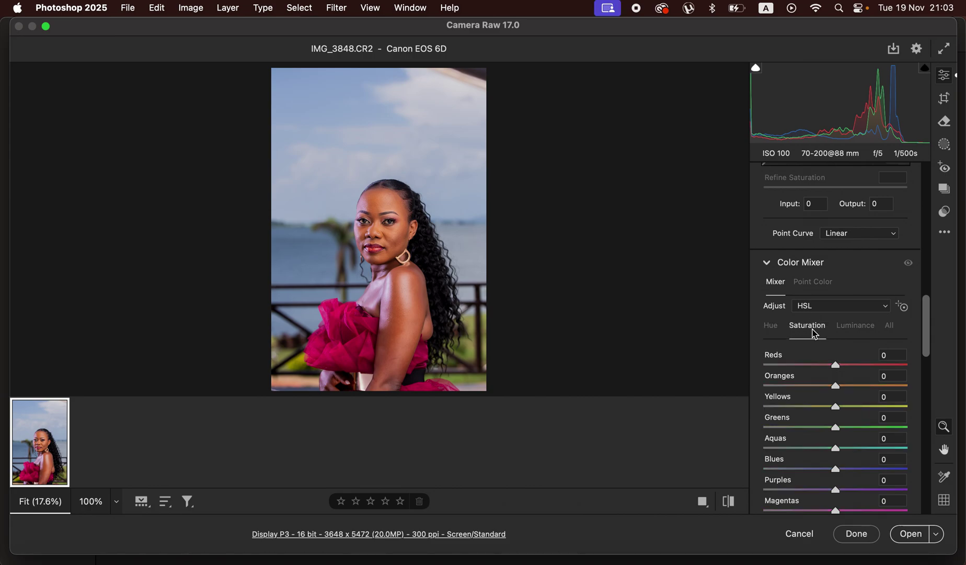
pyautogui.click(859, 328)
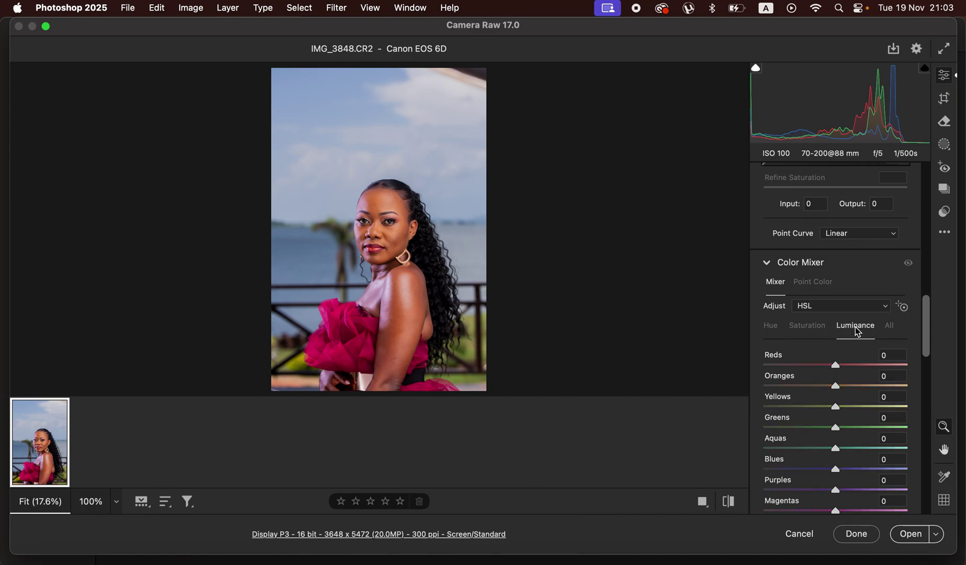
pyautogui.click(777, 332)
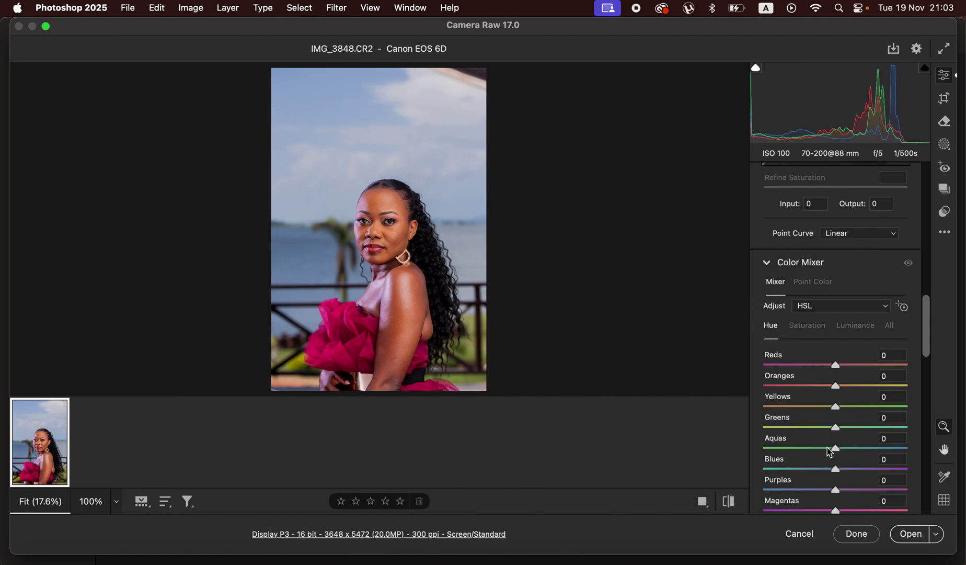
pyautogui.moveTo(835, 469); pyautogui.dragTo(766, 462)
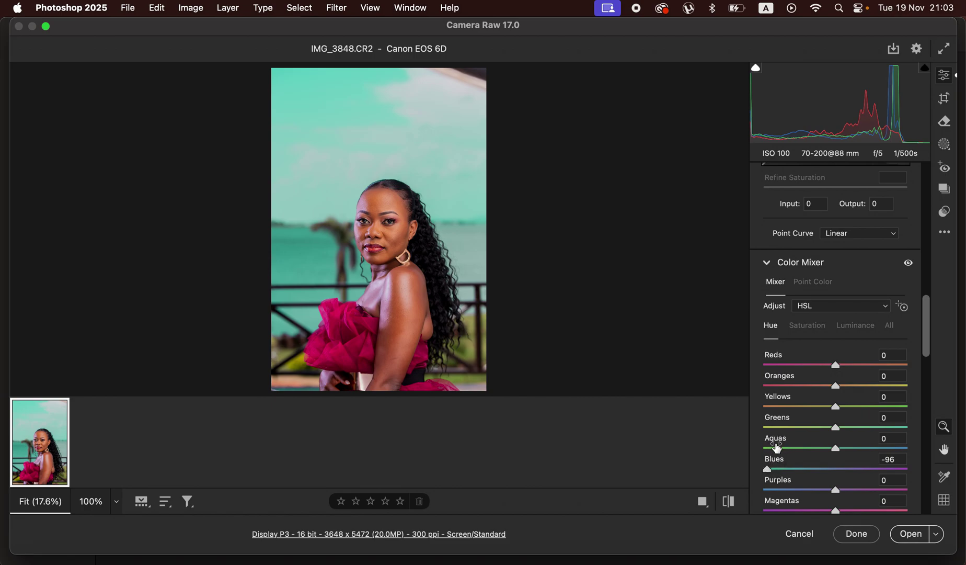
pyautogui.moveTo(779, 468); pyautogui.dragTo(862, 464)
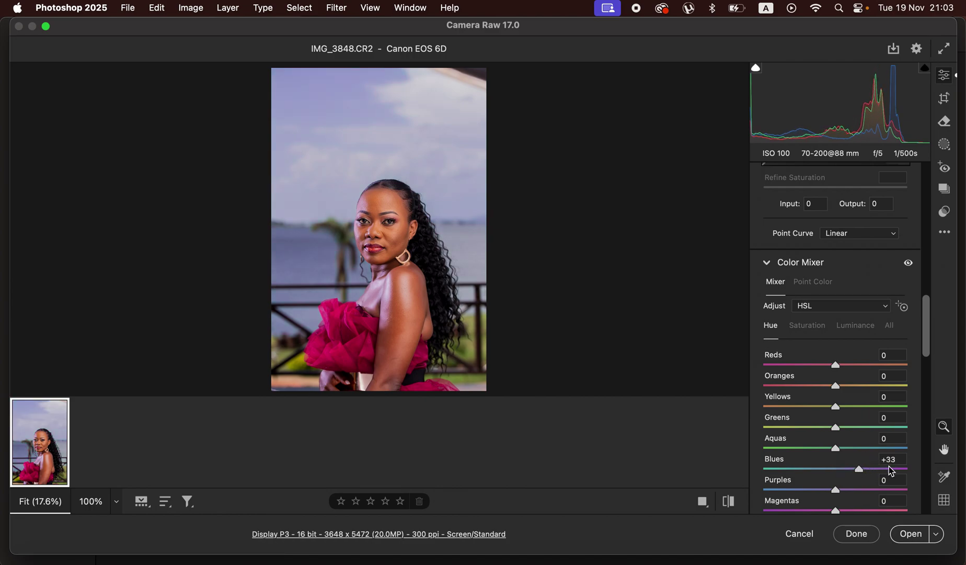
pyautogui.doubleClick(860, 470)
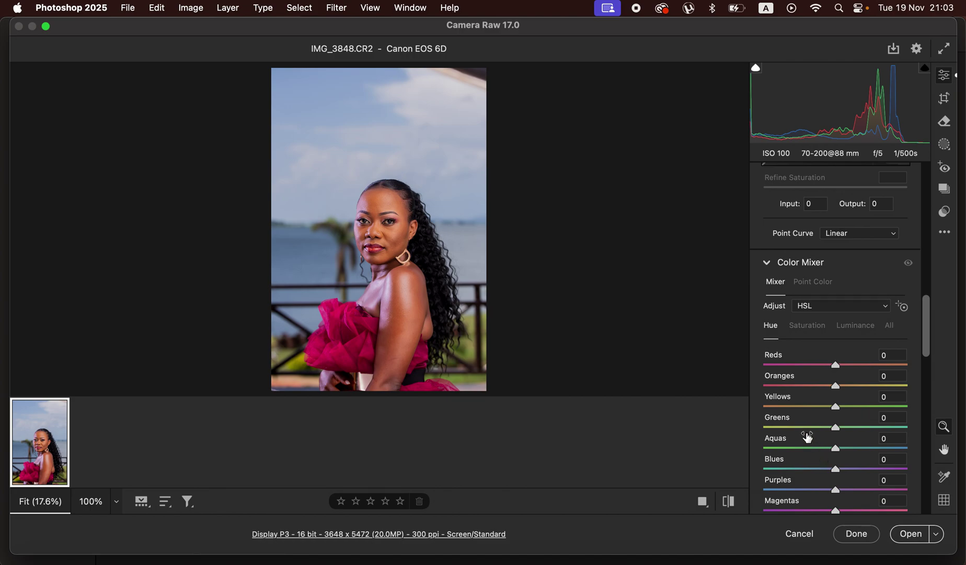
# Try the Blues saturation at +100 and at its minimum, and reset it to 0
pyautogui.click(809, 327)
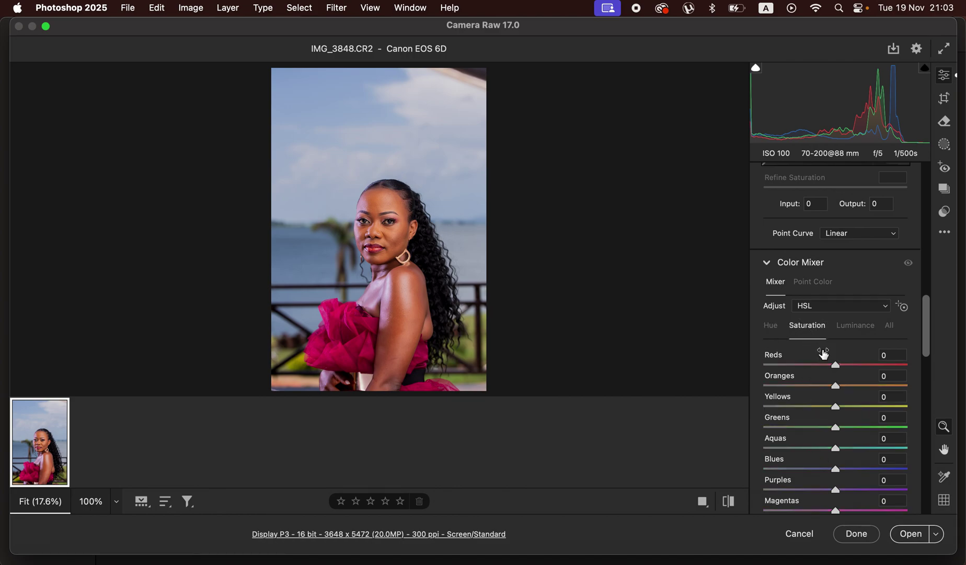
pyautogui.moveTo(835, 470); pyautogui.dragTo(912, 465)
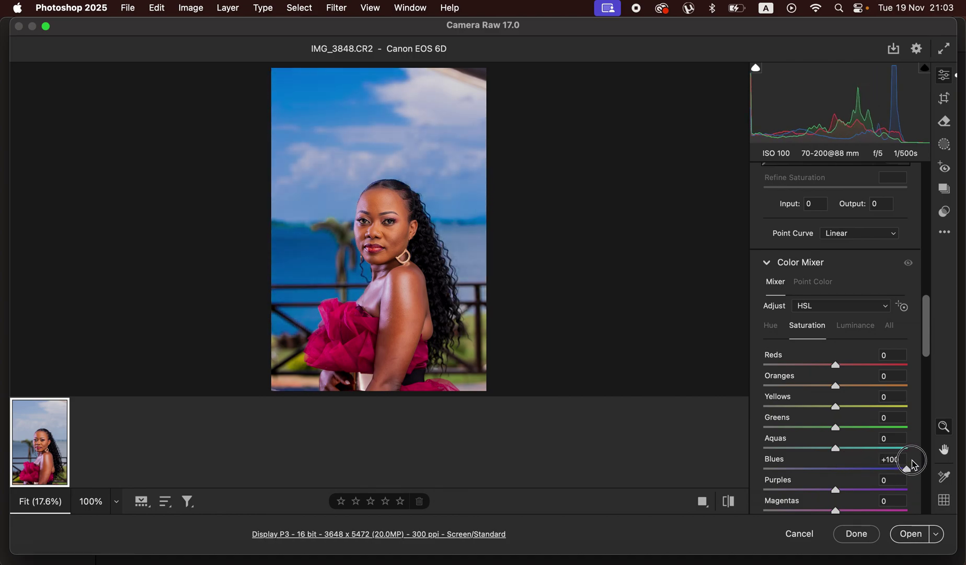
pyautogui.moveTo(912, 465); pyautogui.dragTo(755, 459)
pyautogui.click(775, 463)
pyautogui.doubleClick(767, 470)
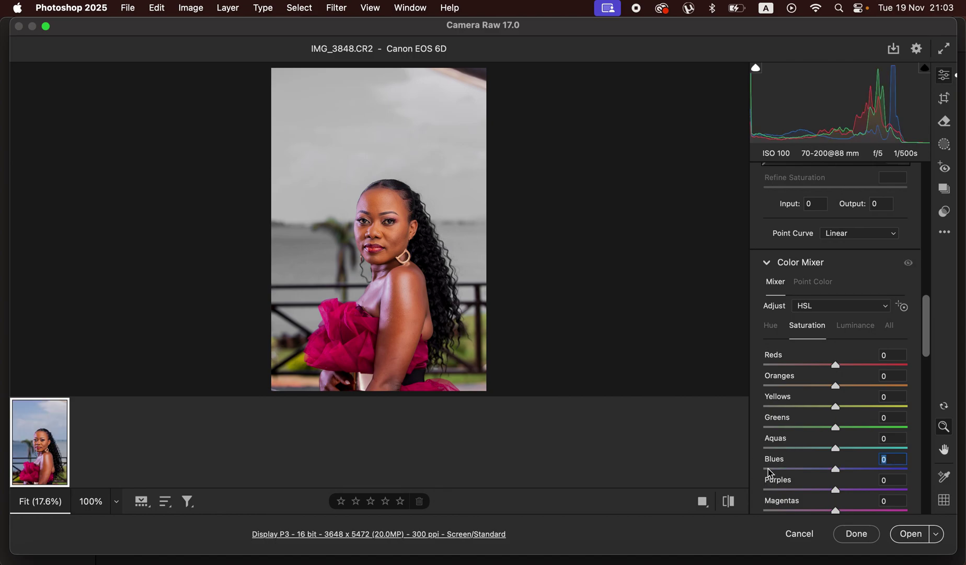
# Try darkening the Blues luminance to -63, and reset it to 0
pyautogui.click(856, 325)
pyautogui.moveTo(837, 467); pyautogui.dragTo(798, 417)
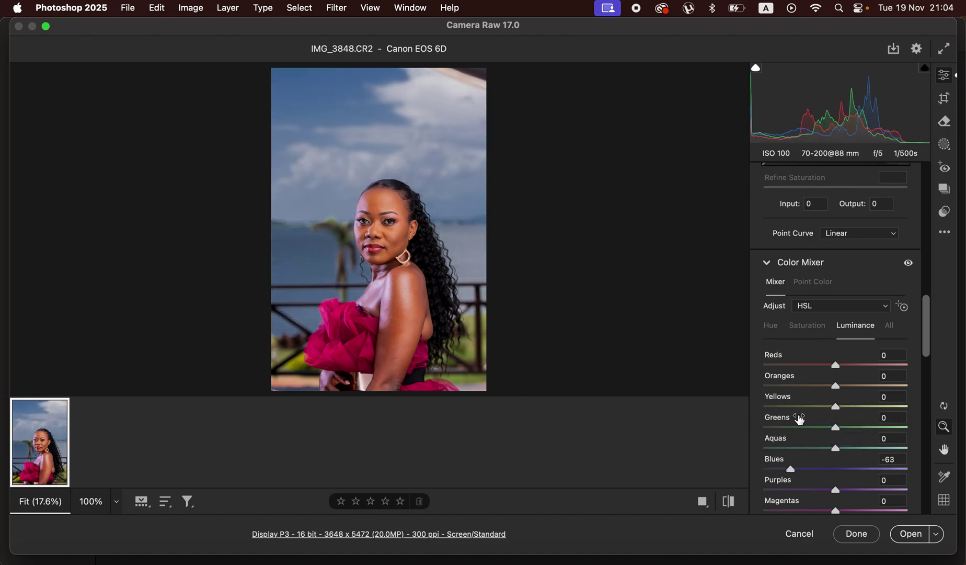
pyautogui.doubleClick(791, 471)
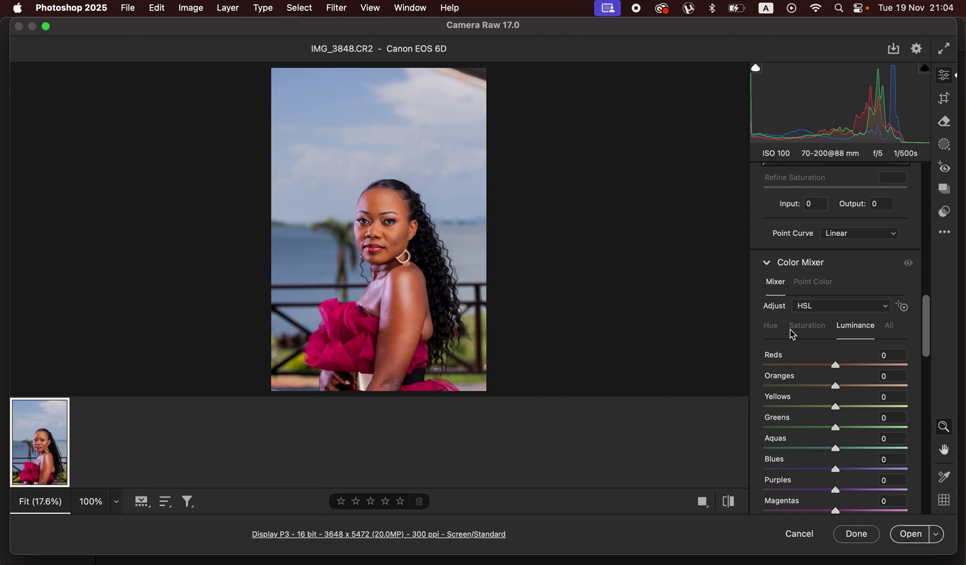
# Set the Color Mixer luminance to -25 for Blues and -18 for Oranges
pyautogui.click(831, 473)
pyautogui.moveTo(832, 472)
pyautogui.mouseDown()
pyautogui.moveTo(810, 473)
pyautogui.moveTo(819, 470)
pyautogui.mouseUp()
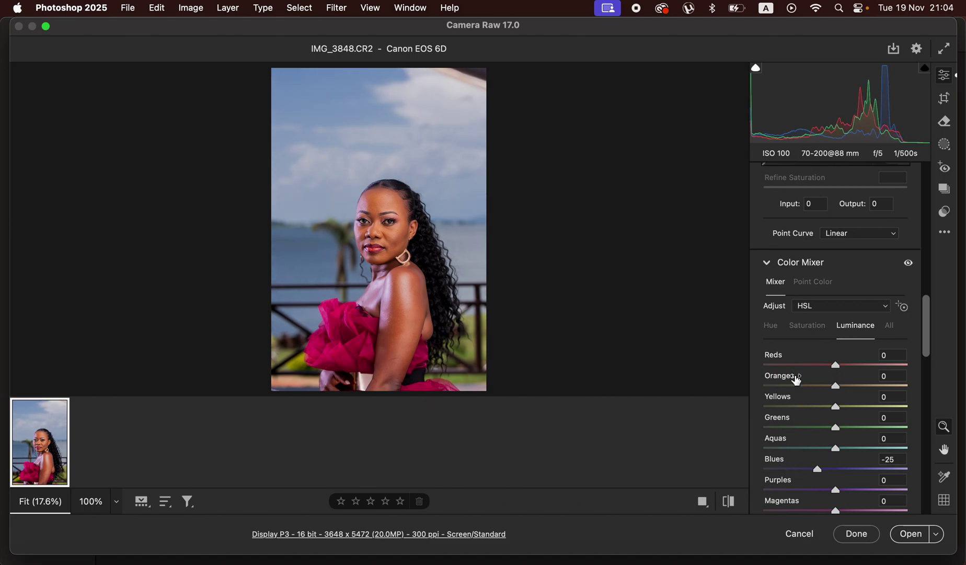
pyautogui.moveTo(836, 387); pyautogui.dragTo(827, 388)
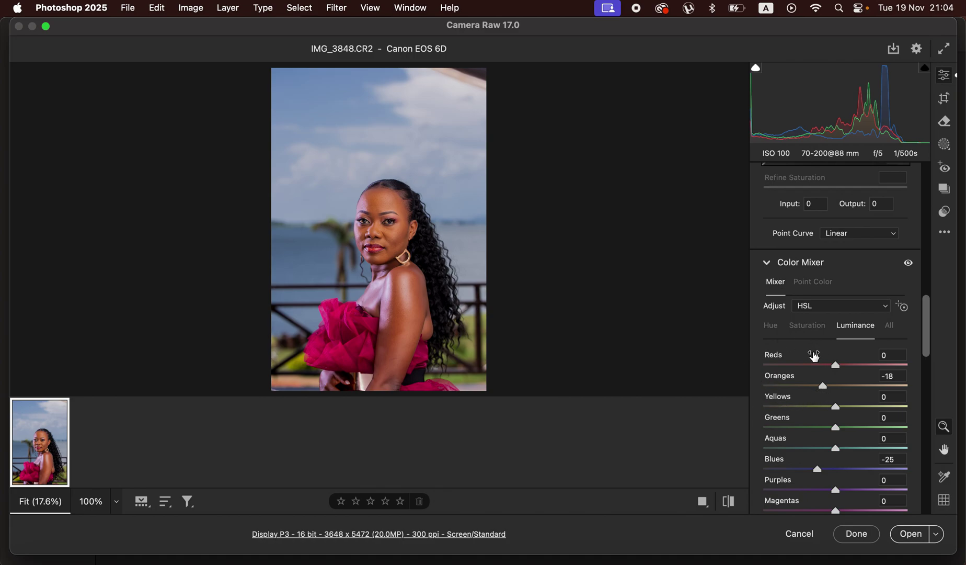
# Set the Blues saturation to +44 and the Blues hue to -17 in the Color Mixer
pyautogui.click(814, 330)
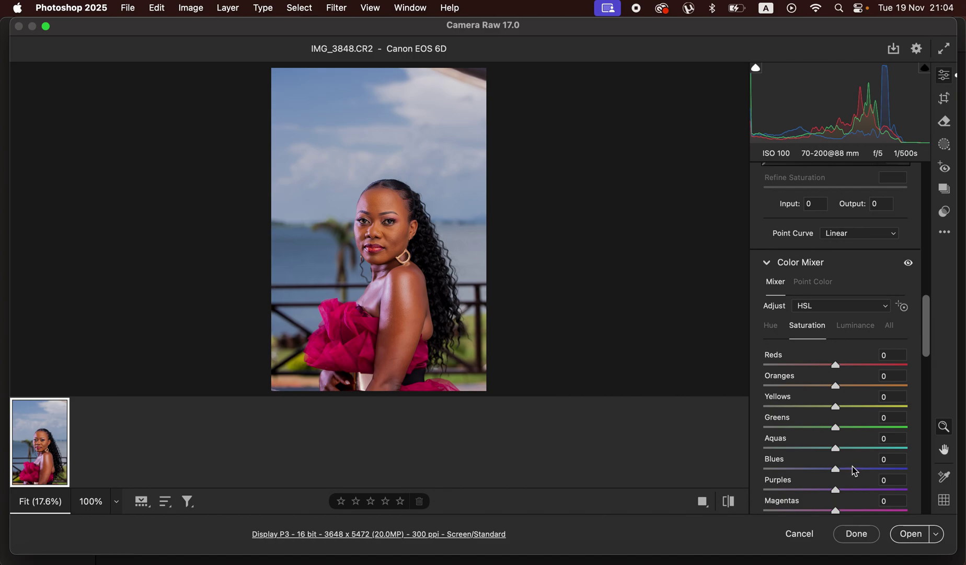
pyautogui.moveTo(844, 472); pyautogui.dragTo(867, 472)
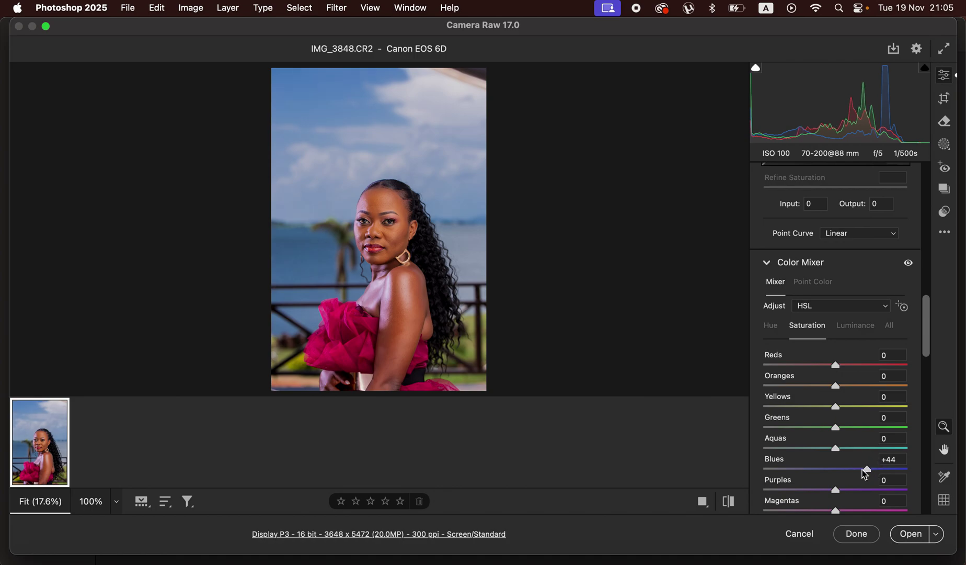
pyautogui.click(771, 327)
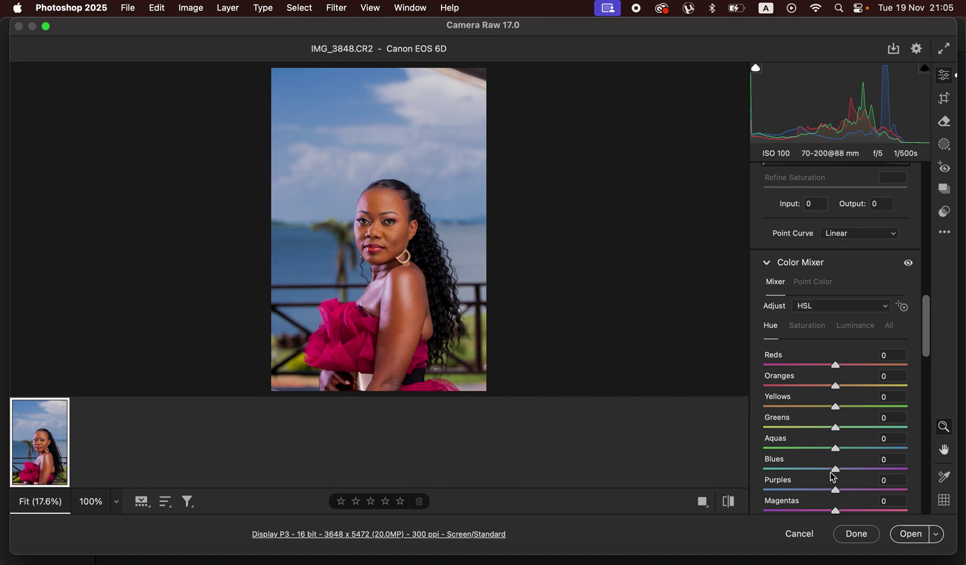
pyautogui.moveTo(834, 470); pyautogui.dragTo(820, 469)
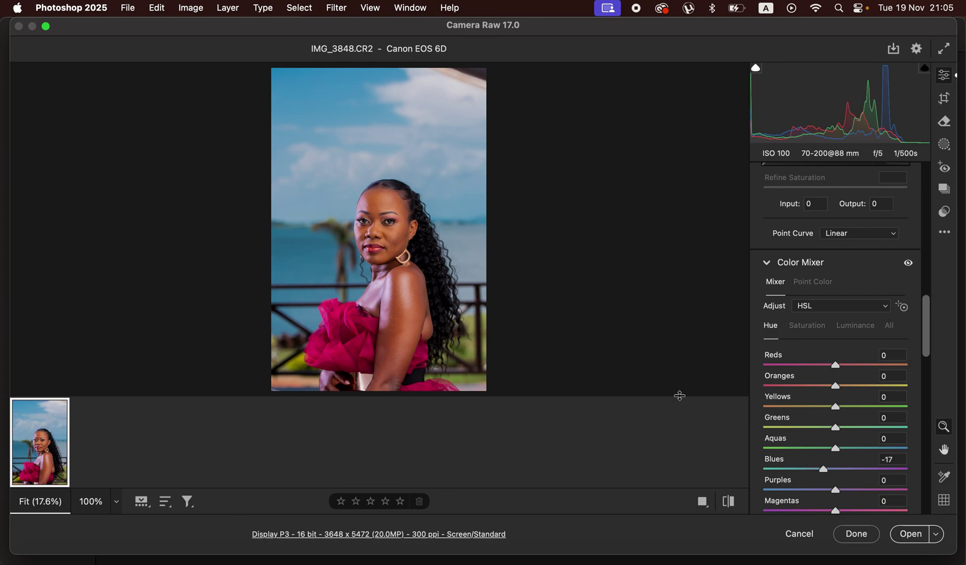
# Fine-tune the skin tones with the Reds and Oranges hue and set the Oranges saturation to -6
pyautogui.click(425, 318)
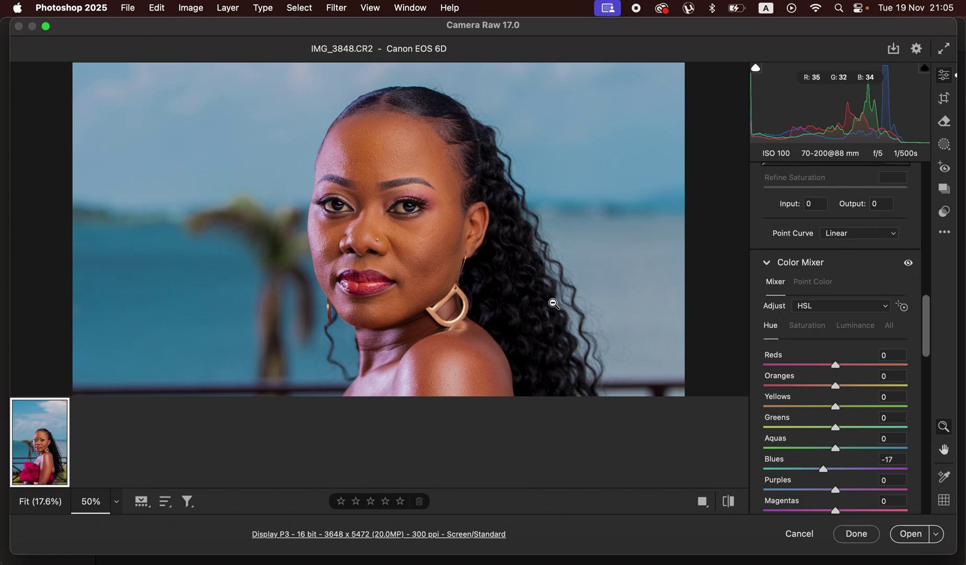
pyautogui.press('h')
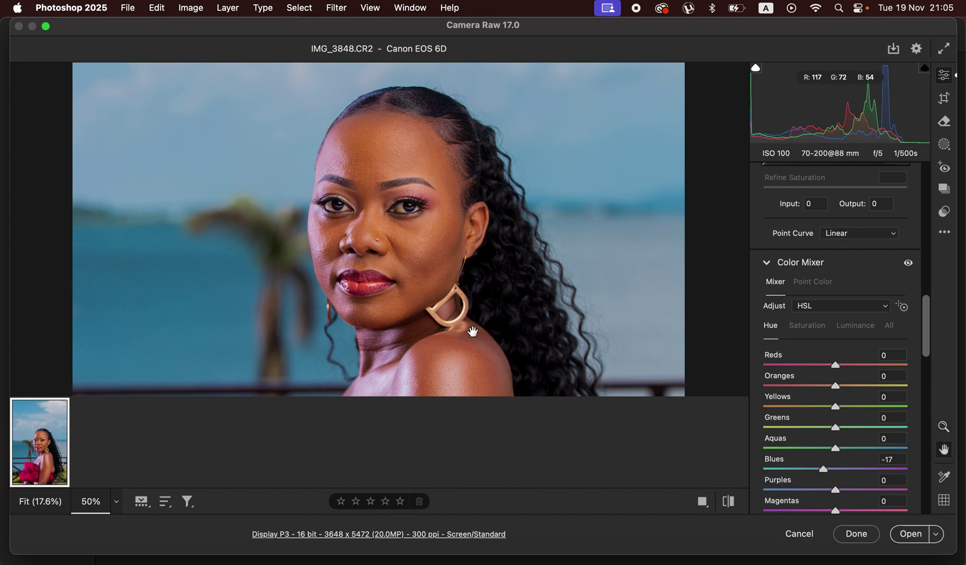
pyautogui.moveTo(473, 332); pyautogui.dragTo(501, 276)
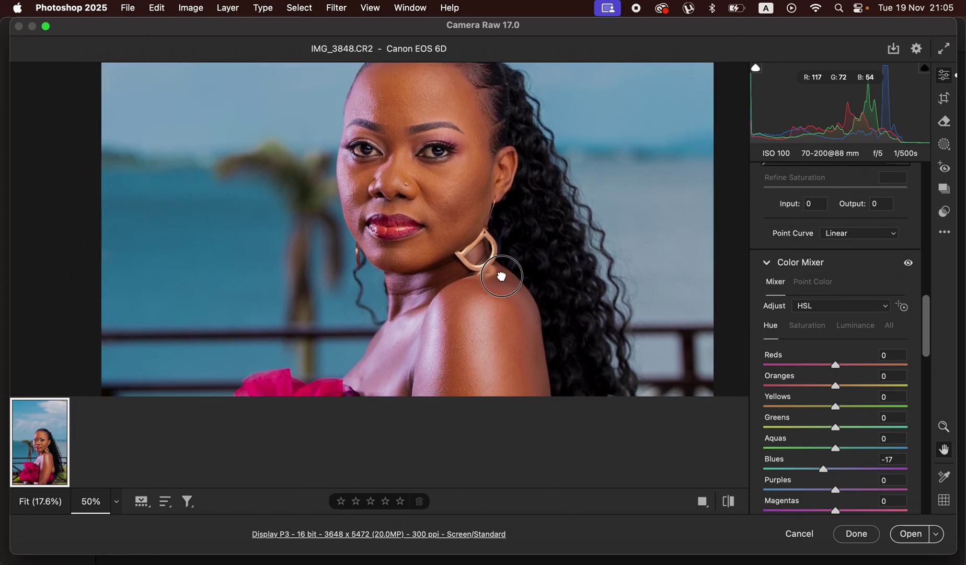
pyautogui.press('z')
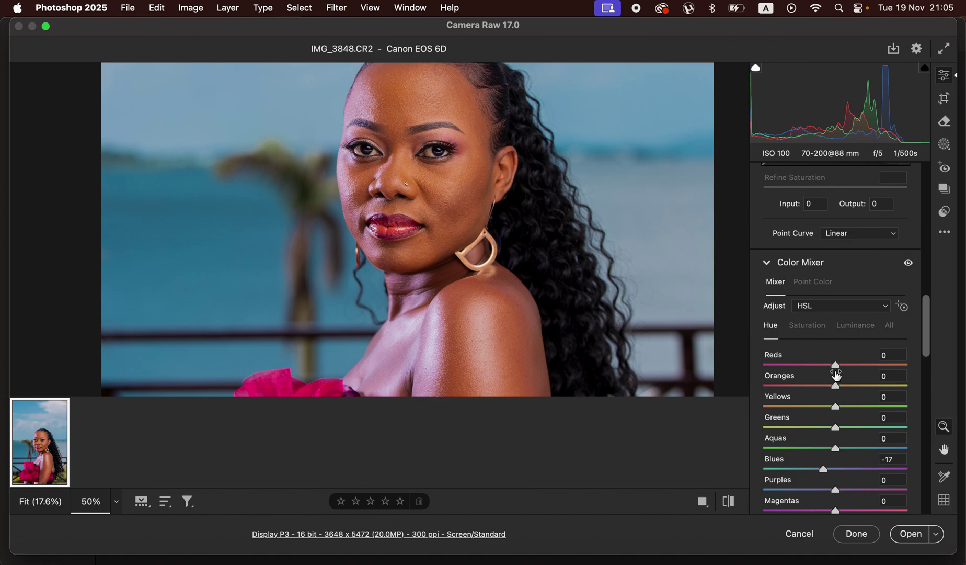
pyautogui.moveTo(838, 364); pyautogui.dragTo(845, 370)
pyautogui.moveTo(836, 388); pyautogui.dragTo(845, 372)
pyautogui.click(811, 326)
pyautogui.click(825, 385)
pyautogui.moveTo(825, 387); pyautogui.dragTo(834, 388)
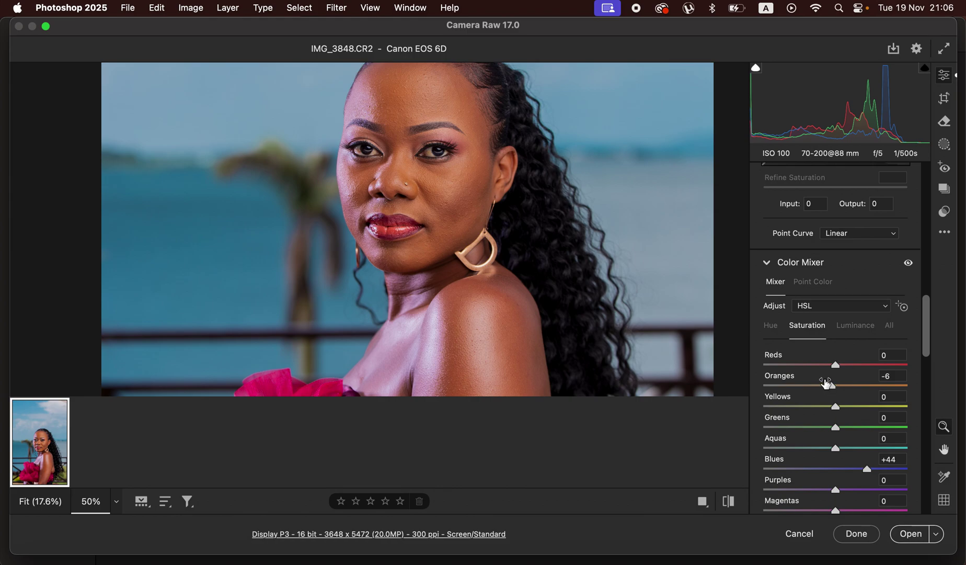
# View the whole portrait and compare the edited version with the original in the before/after views
pyautogui.press('super+minus')
pyautogui.press('super+minus')
pyautogui.press('super+minus')
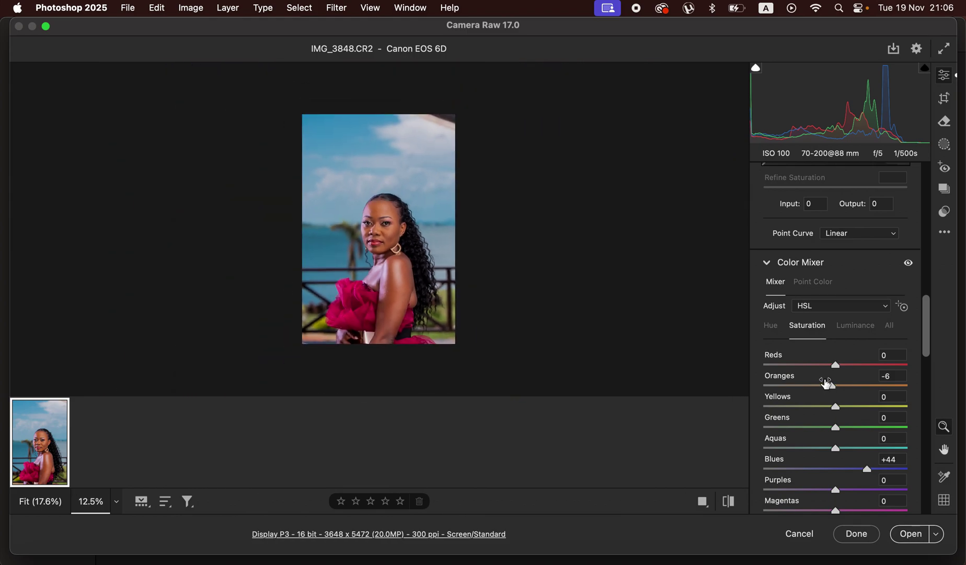
pyautogui.press('super+plus')
pyautogui.press('super+minus')
pyautogui.press('super+minus')
pyautogui.press('super+plus')
pyautogui.press('super+plus')
pyautogui.press('super+minus')
pyautogui.click(729, 501)
pyautogui.click(729, 501)
pyautogui.click(729, 501)
pyautogui.click(729, 501)
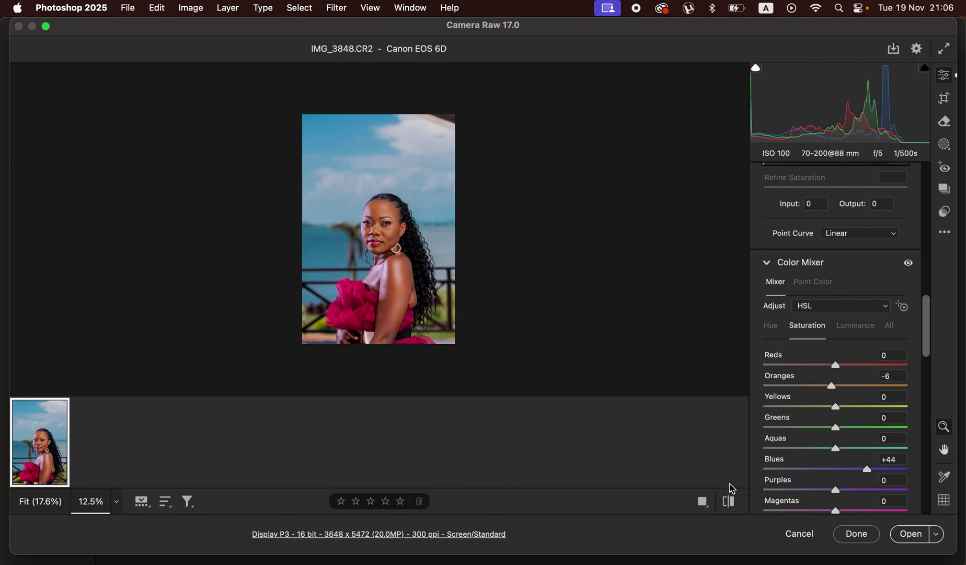
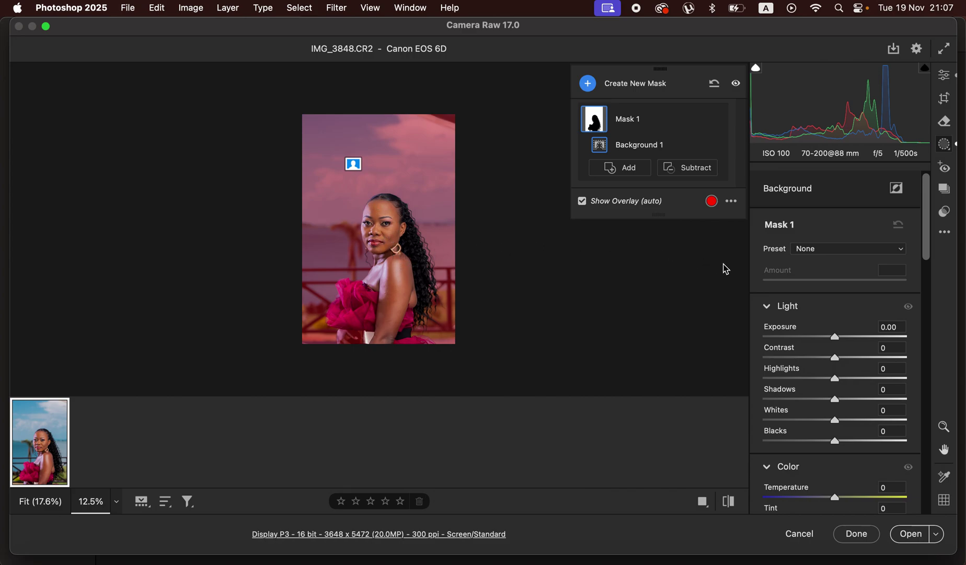
# Hide the mask overlay and set the background mask's saturation to +8 and temperature to -17
pyautogui.moveTo(928, 247); pyautogui.dragTo(927, 325)
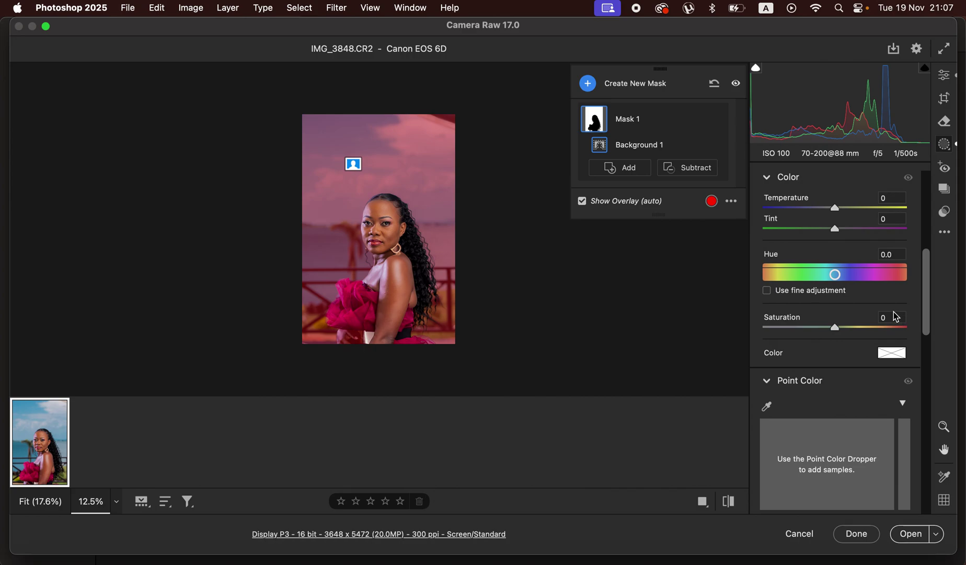
pyautogui.click(585, 203)
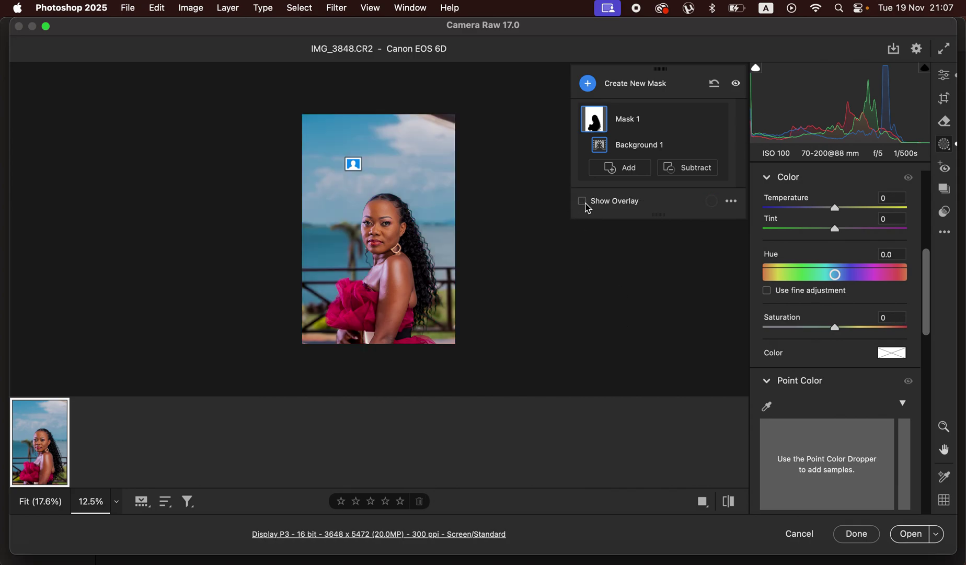
pyautogui.click(840, 325)
pyautogui.click(840, 327)
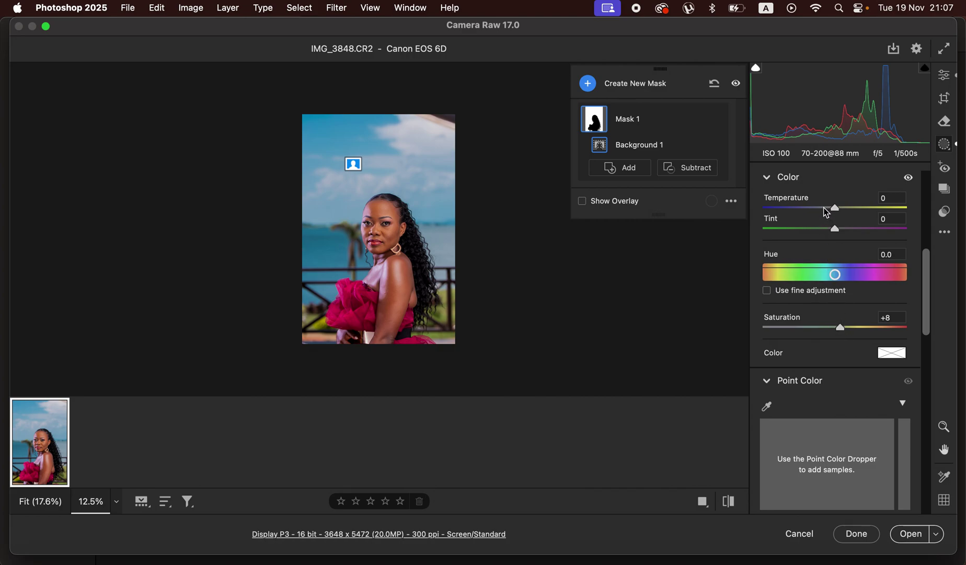
pyautogui.moveTo(825, 212); pyautogui.dragTo(824, 217)
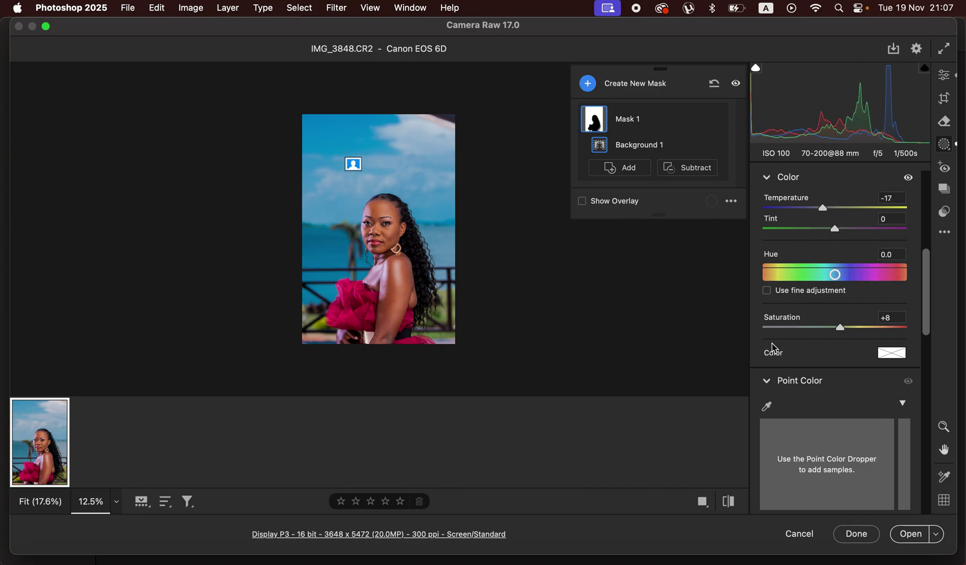
# Compare the portrait with its original in the before/after views to check the background adjustment
pyautogui.click(734, 501)
pyautogui.click(734, 501)
pyautogui.click(734, 500)
pyautogui.click(734, 501)
# Copy the portrait's edit settings and return from masking to the global edit adjustments
pyautogui.click(945, 235)
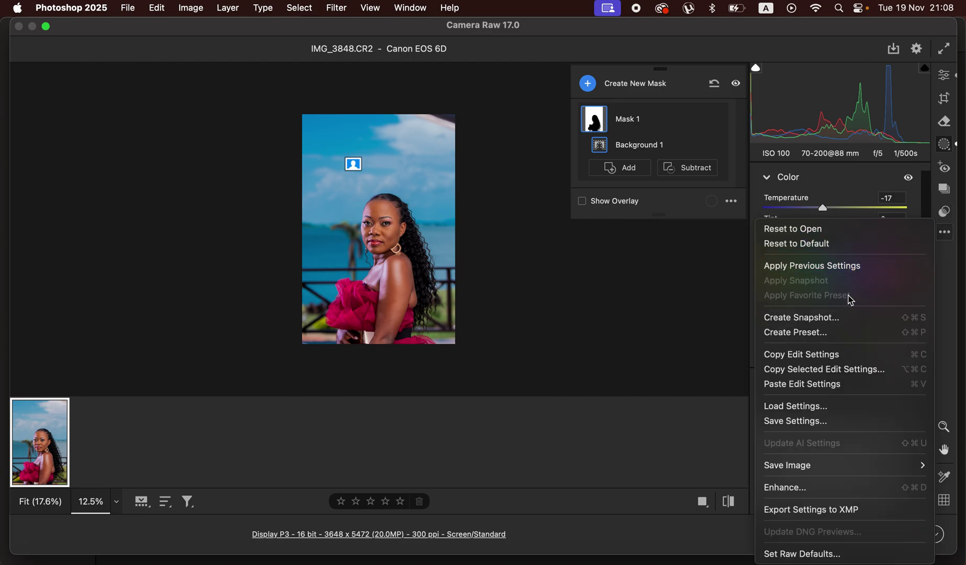
pyautogui.click(843, 356)
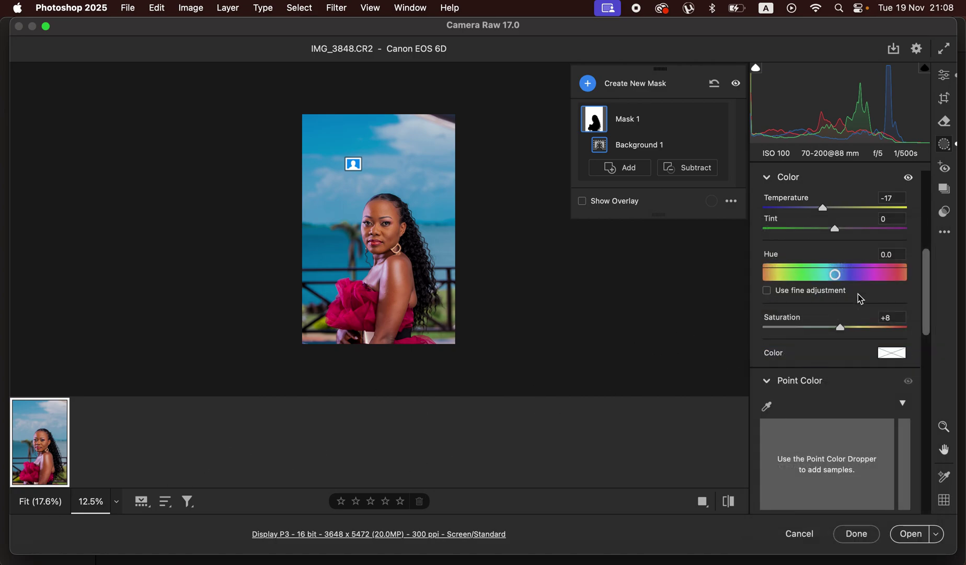
pyautogui.click(947, 233)
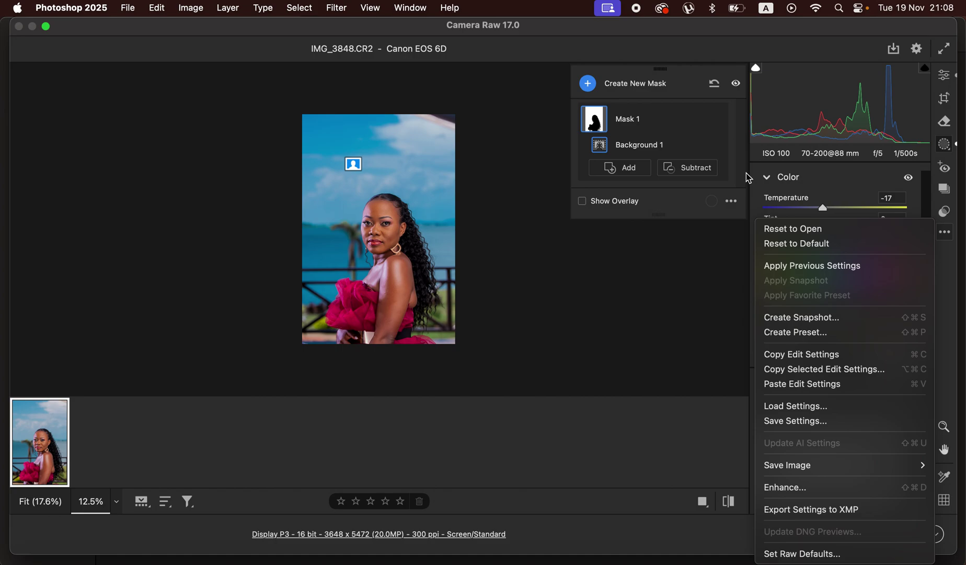
pyautogui.click(704, 322)
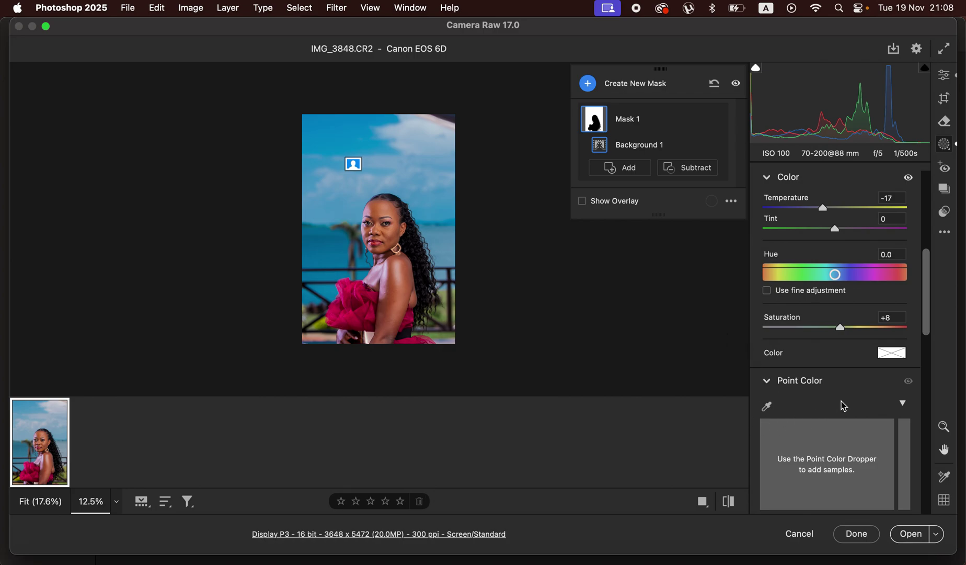
pyautogui.click(943, 79)
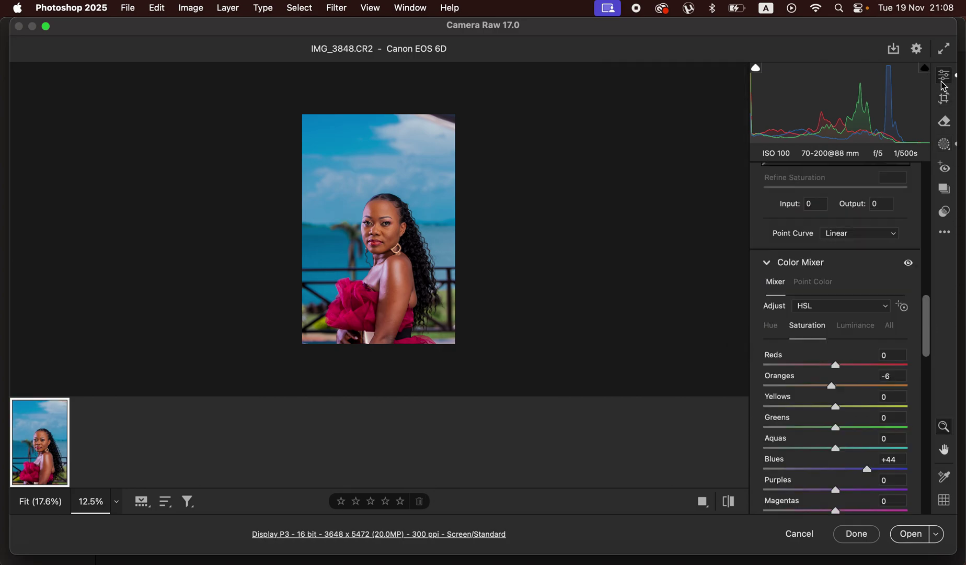